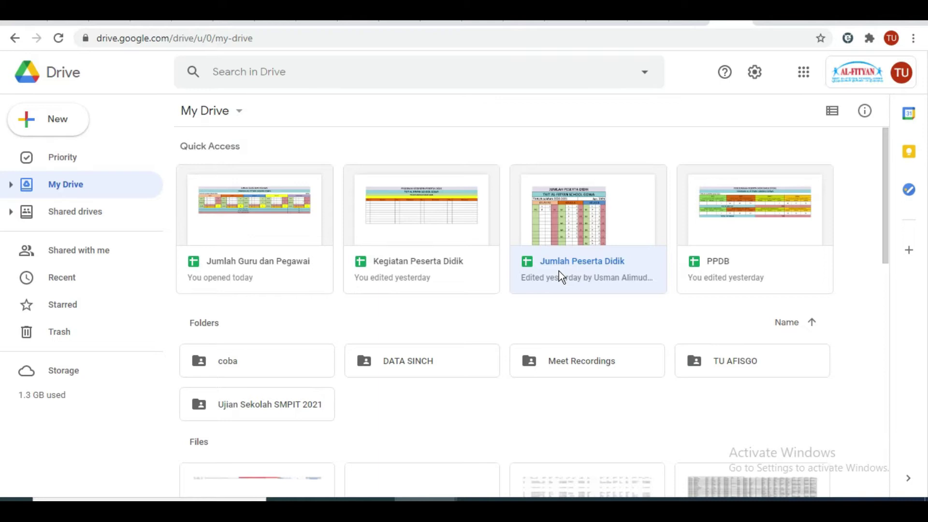
# Step: Review the people with access to the Jumlah Guru dan Pegawai file in its sharing settings, and close the settings
pyautogui.doubleClick(559, 270)
pyautogui.rightClick(259, 201)
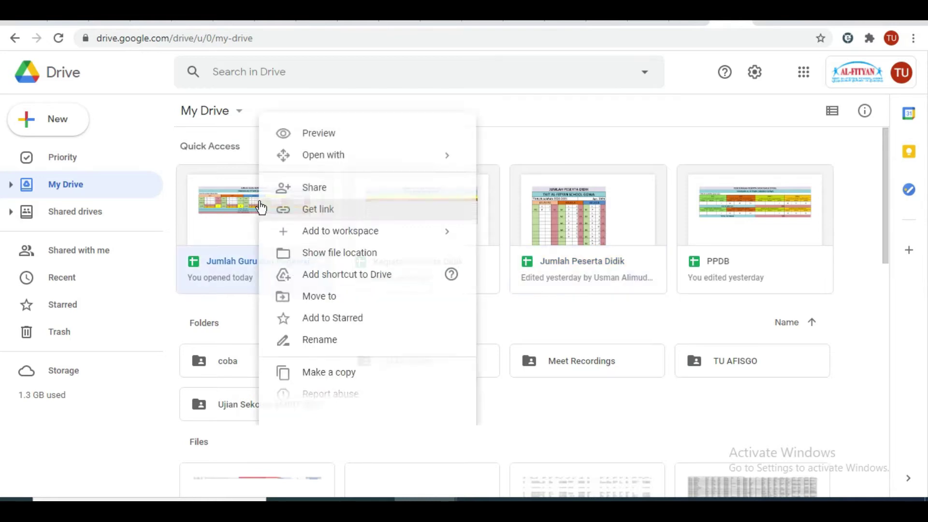
pyautogui.click(316, 195)
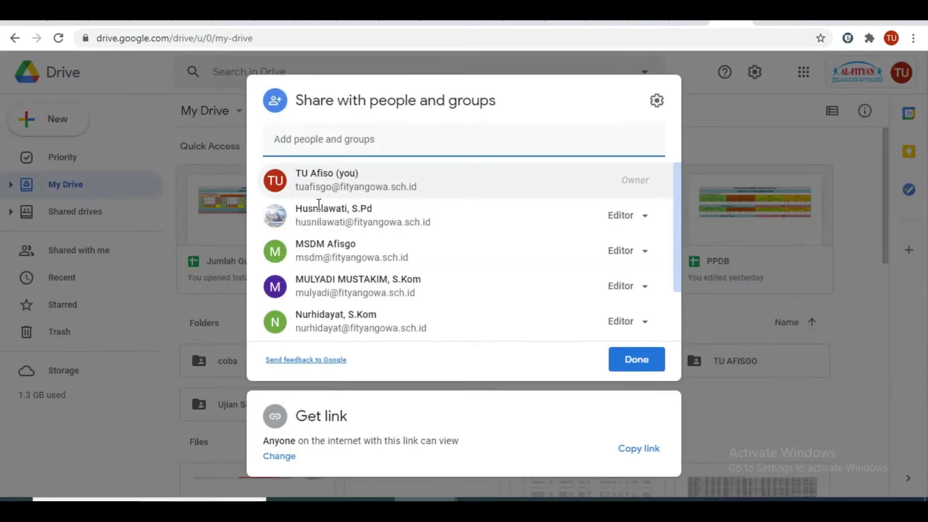
pyautogui.scroll(-2, 318, 276)
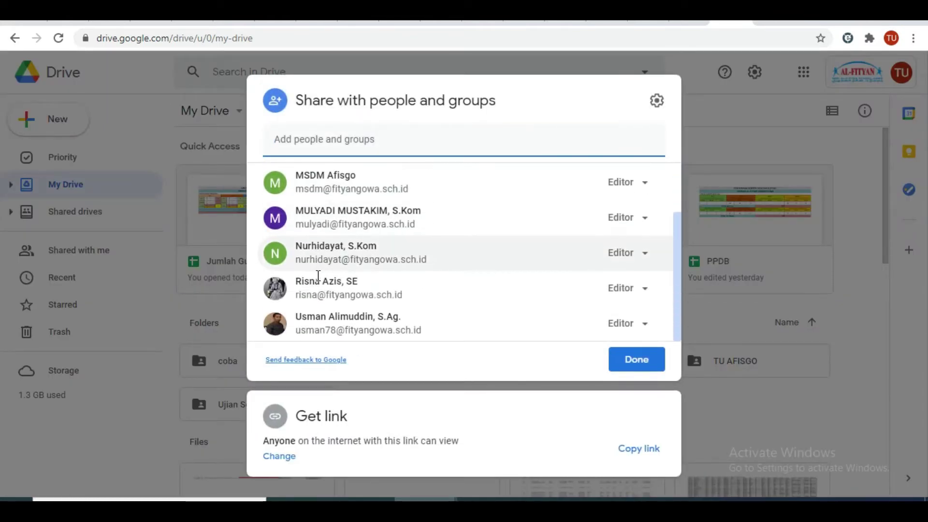
pyautogui.scroll(2, 322, 284)
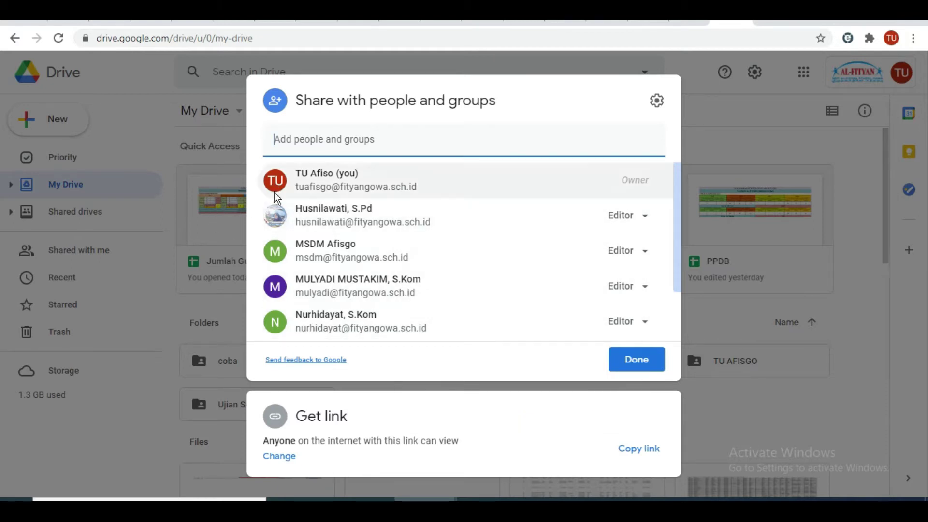
pyautogui.scroll(-2, 332, 281)
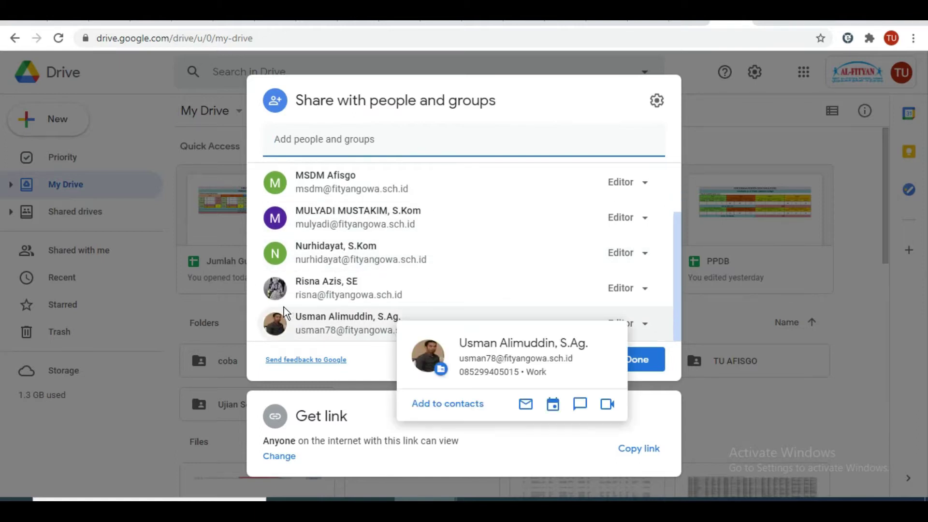
pyautogui.moveTo(305, 318)
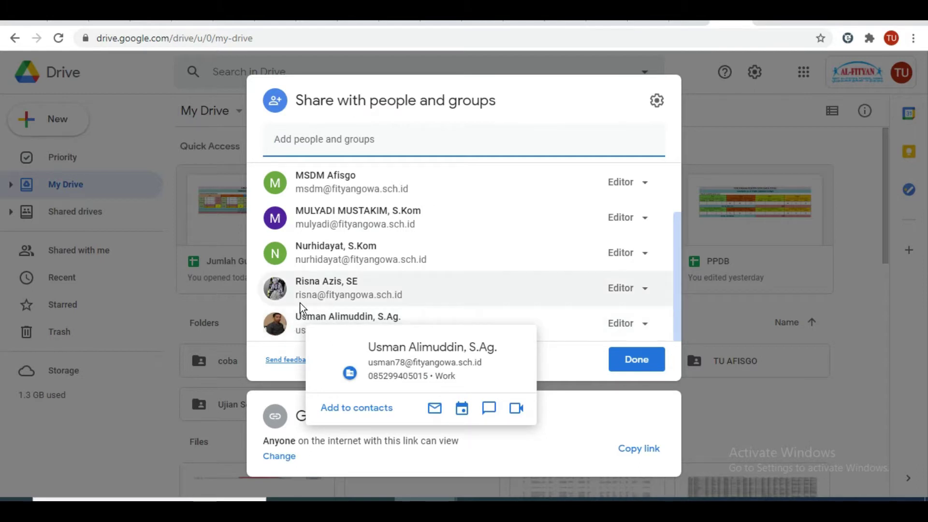
pyautogui.click(211, 226)
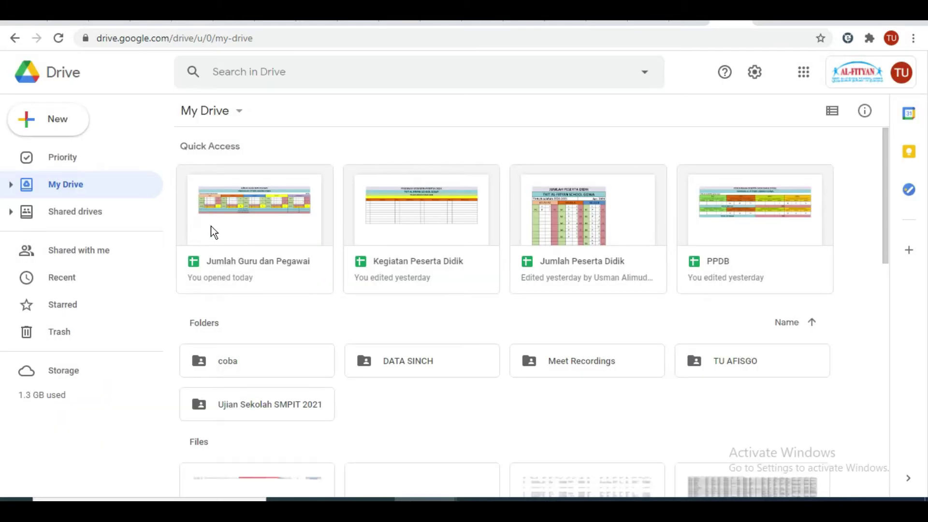
# Step: Open the Jumlah Guru dan Pegawai file from Quick Access with Google Sheets
pyautogui.rightClick(243, 204)
pyautogui.moveTo(307, 163)
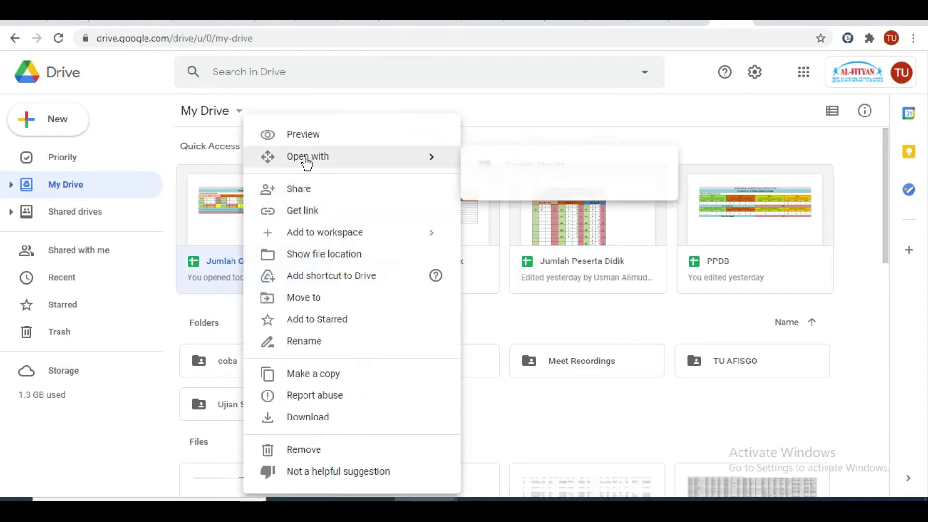
pyautogui.click(516, 165)
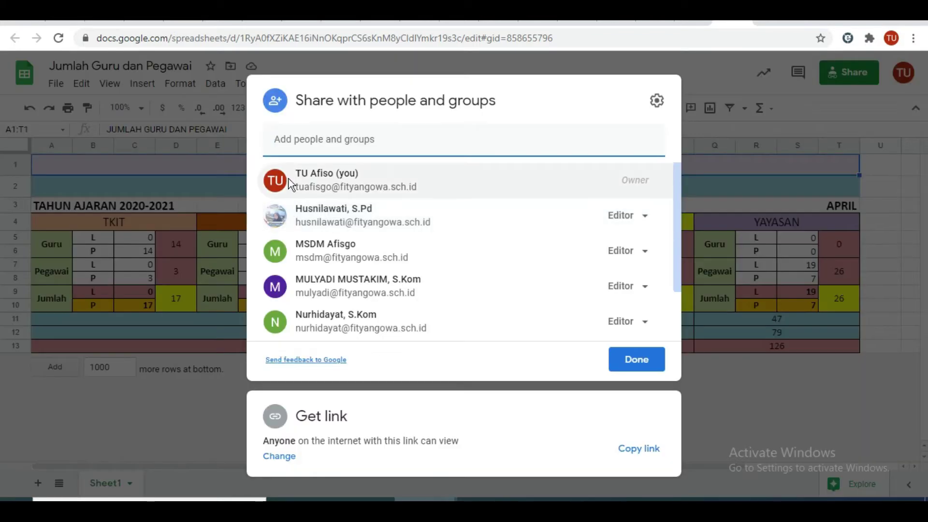
# Step: Examine the editors listed in the open spreadsheet's sharing settings, and return to the sheet
pyautogui.moveTo(348, 172)
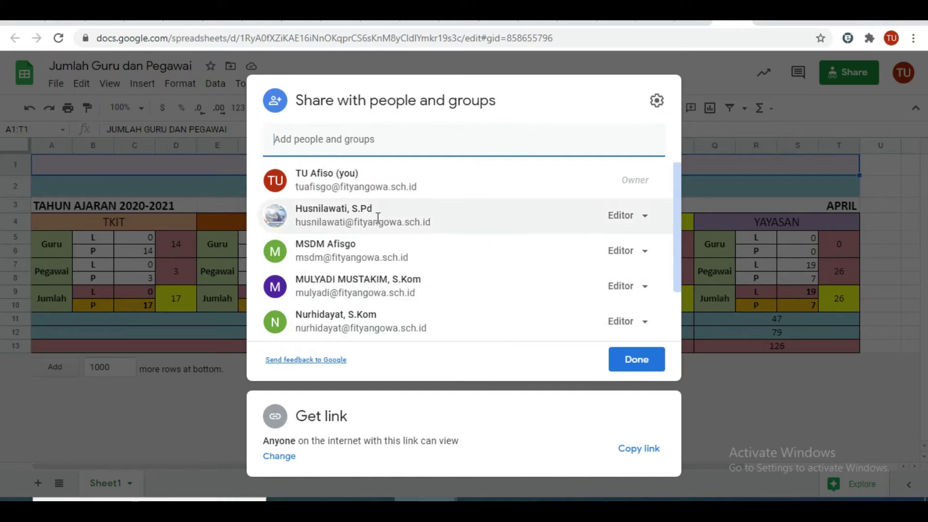
pyautogui.moveTo(360, 213)
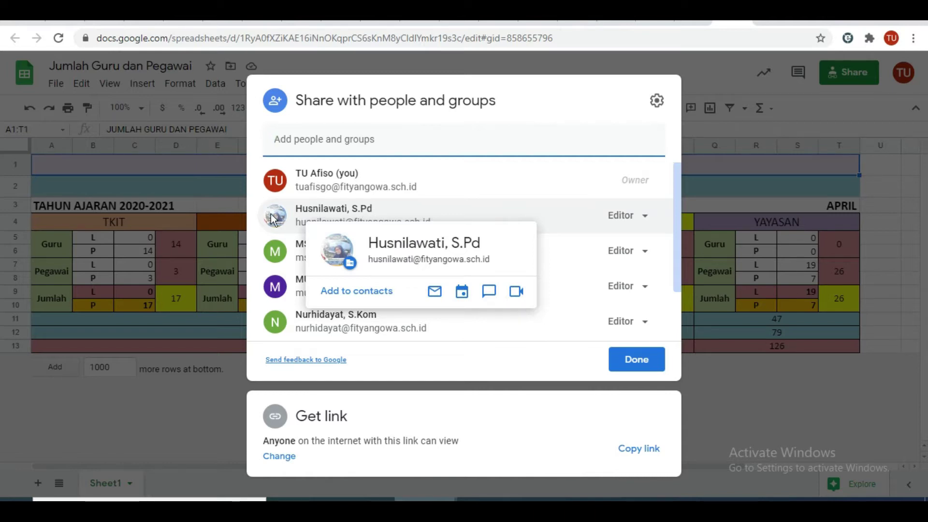
pyautogui.scroll(-2, 307, 309)
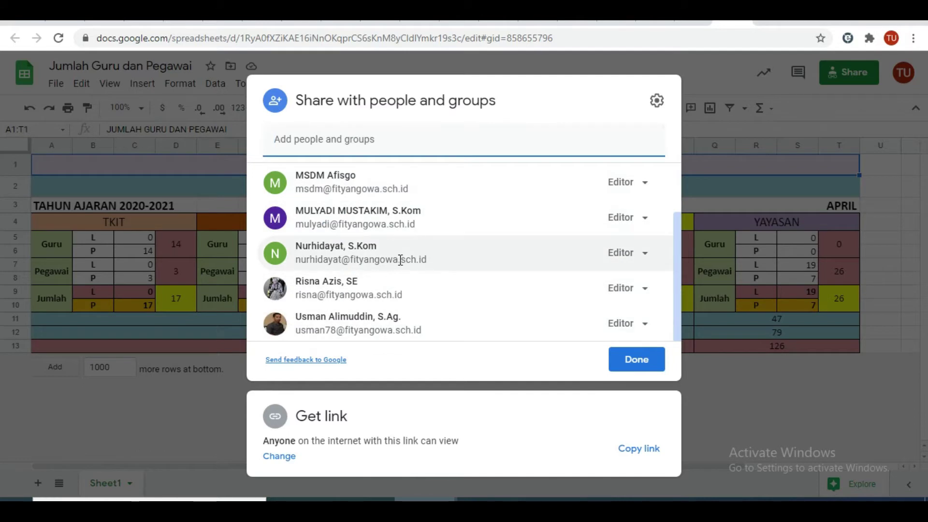
pyautogui.click(730, 251)
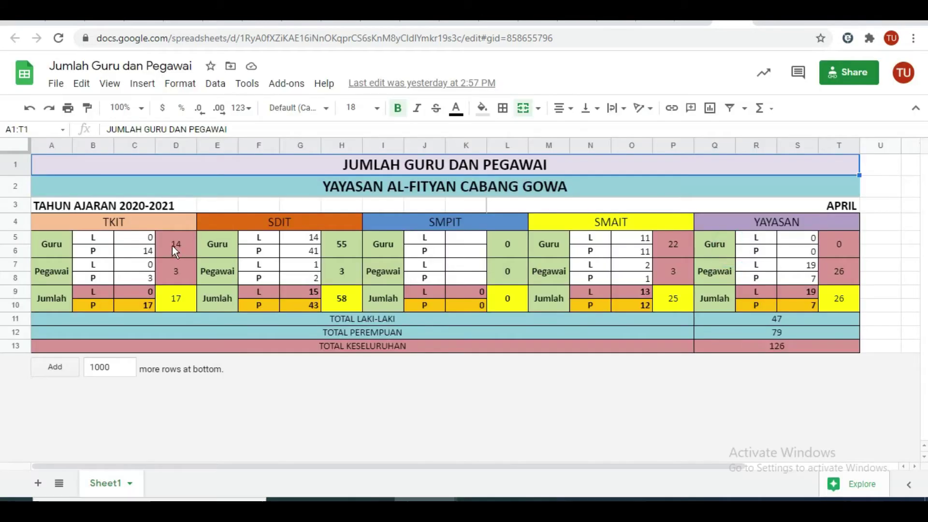
# Step: Go through the TKIT, SDIT, SMPIT and SMAIT section headings in row 4 of the staff table
pyautogui.click(132, 224)
pyautogui.click(301, 224)
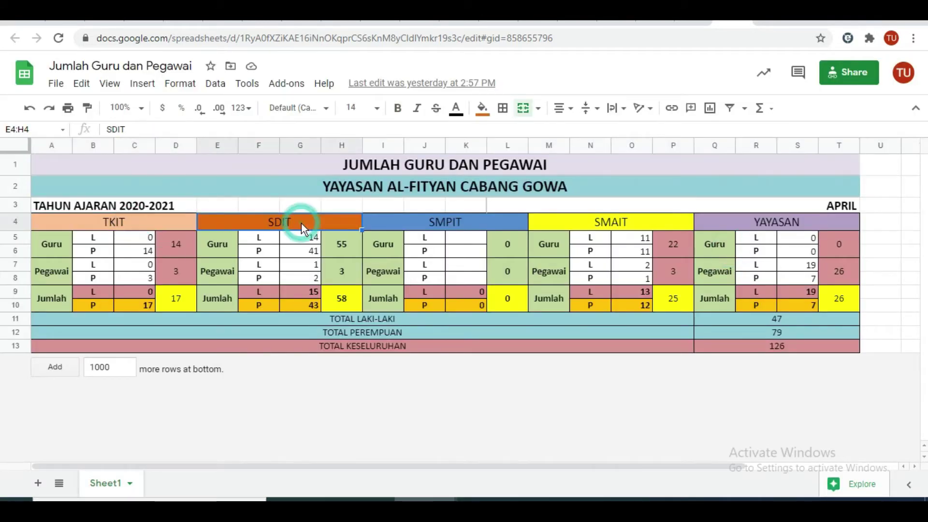
pyautogui.click(483, 225)
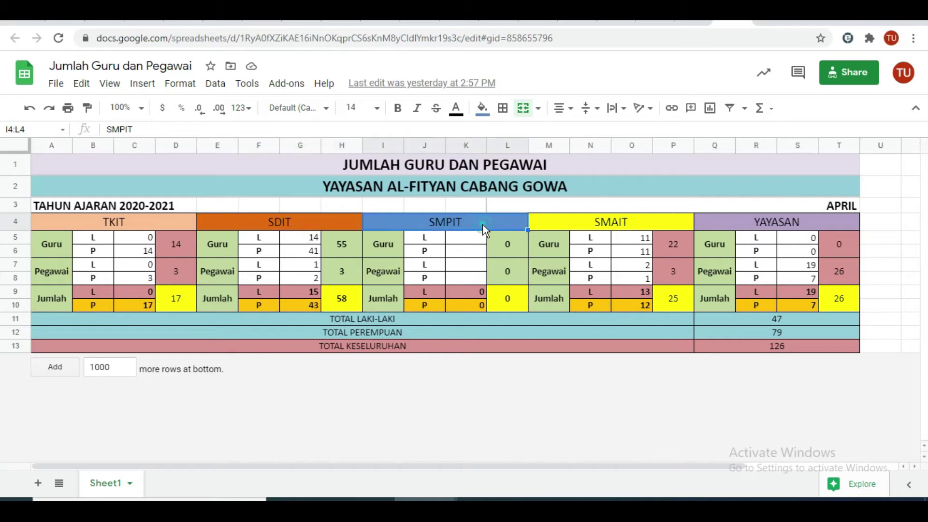
pyautogui.click(562, 224)
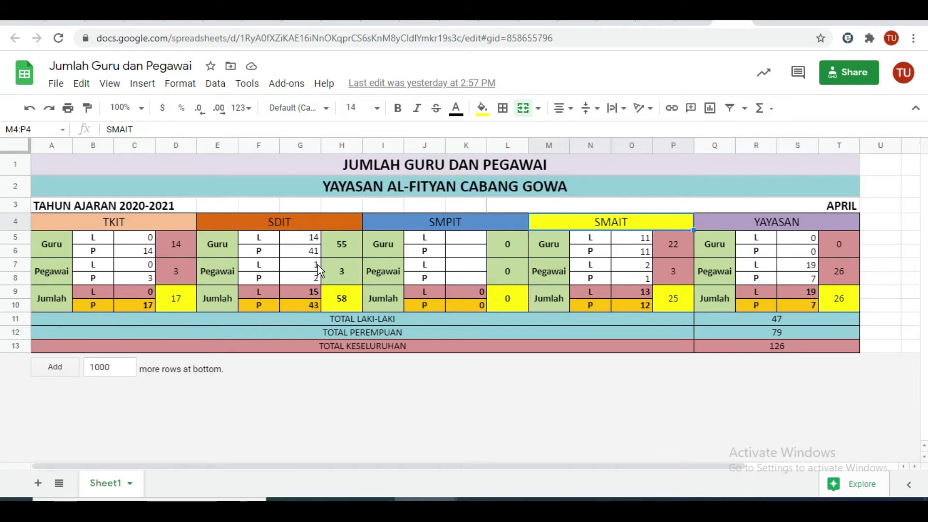
pyautogui.click(144, 227)
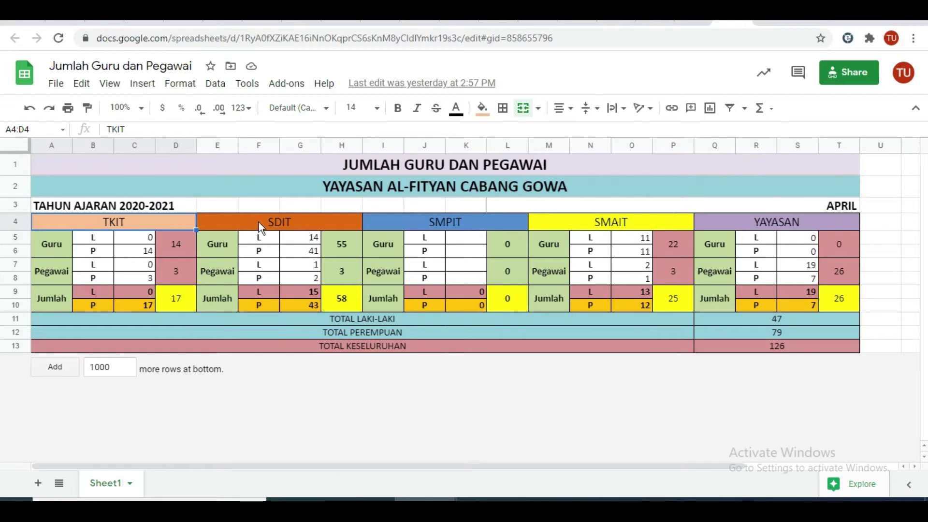
pyautogui.click(286, 220)
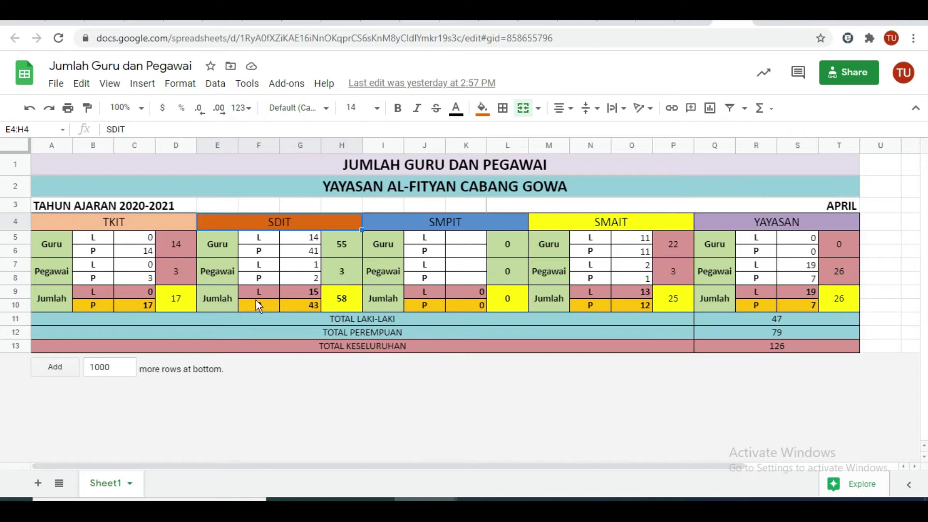
pyautogui.click(422, 225)
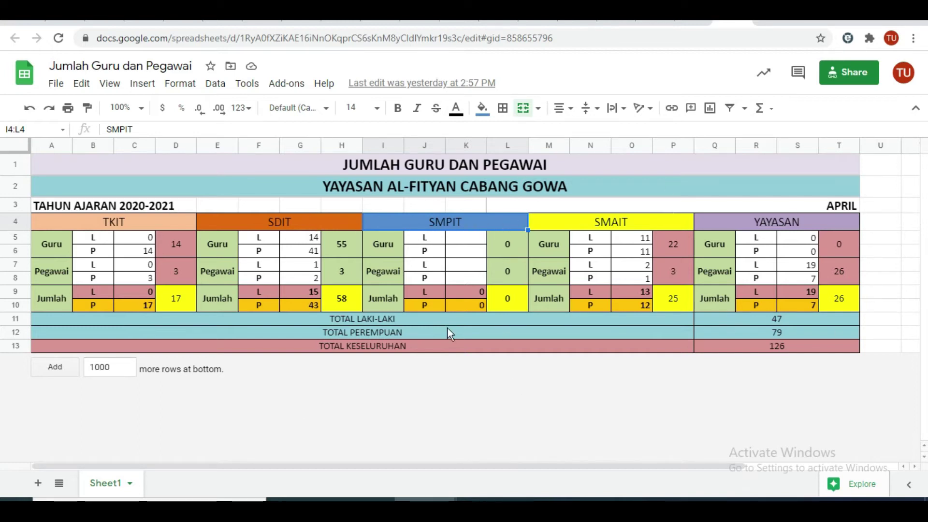
# Step: Check the spreadsheet's sharing list for the last listed editor's account, and close the sharing settings
pyautogui.click(842, 82)
pyautogui.scroll(-2, 342, 318)
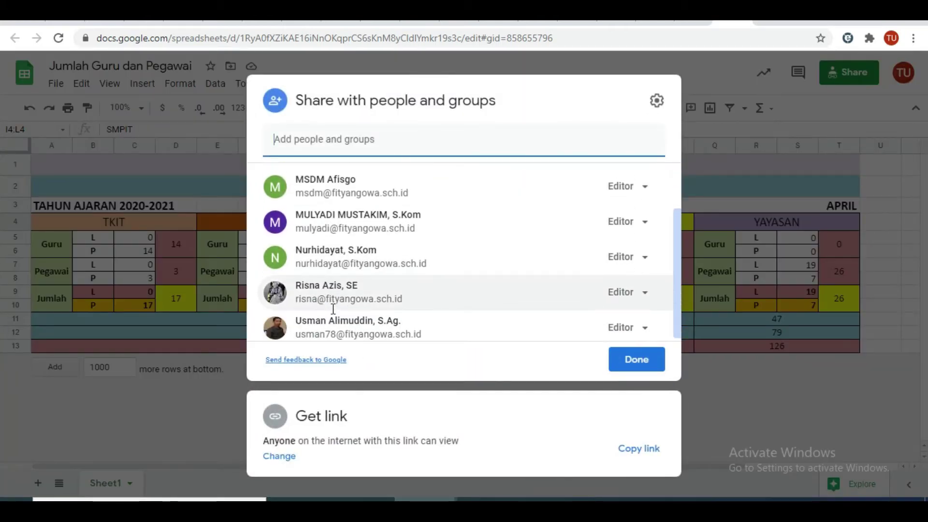
pyautogui.moveTo(357, 325)
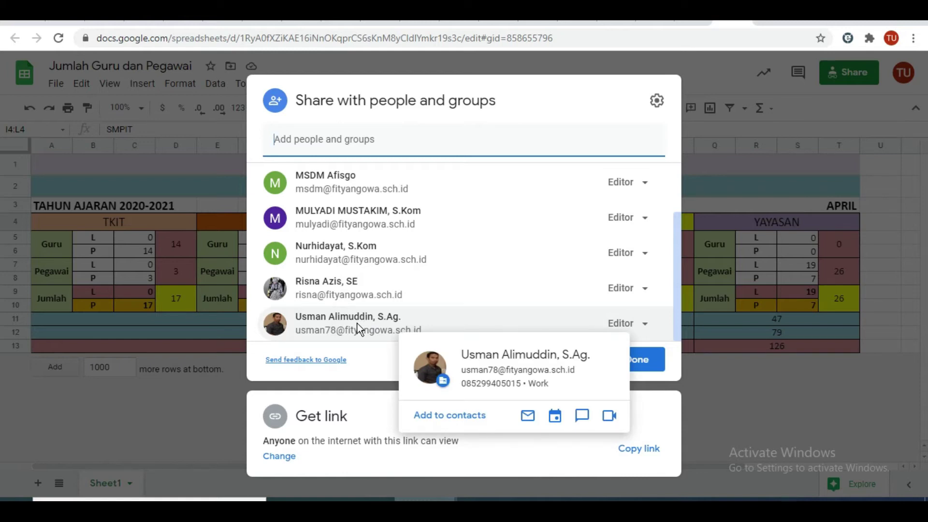
pyautogui.click(742, 182)
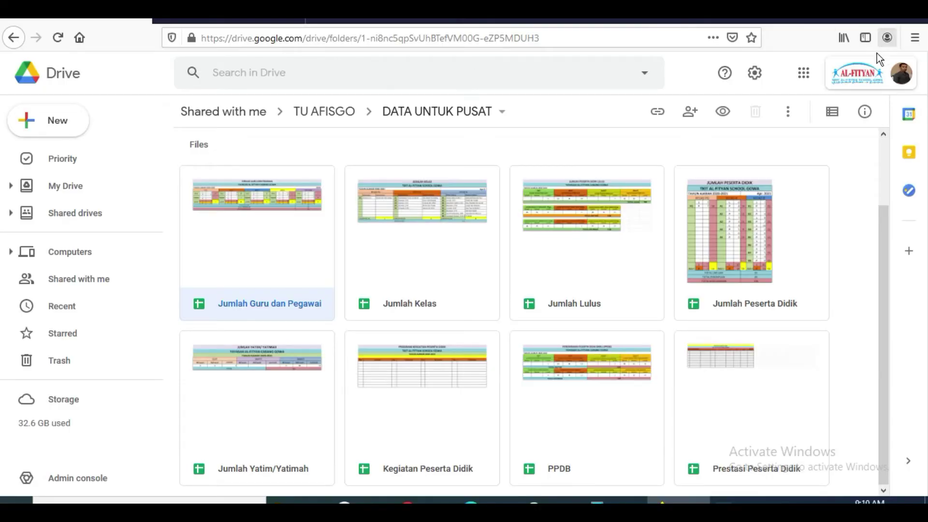
# Step: In the other browser's Drive, open Jumlah Guru dan Pegawai with Google Sheets and check which account is signed in
pyautogui.click(873, 74)
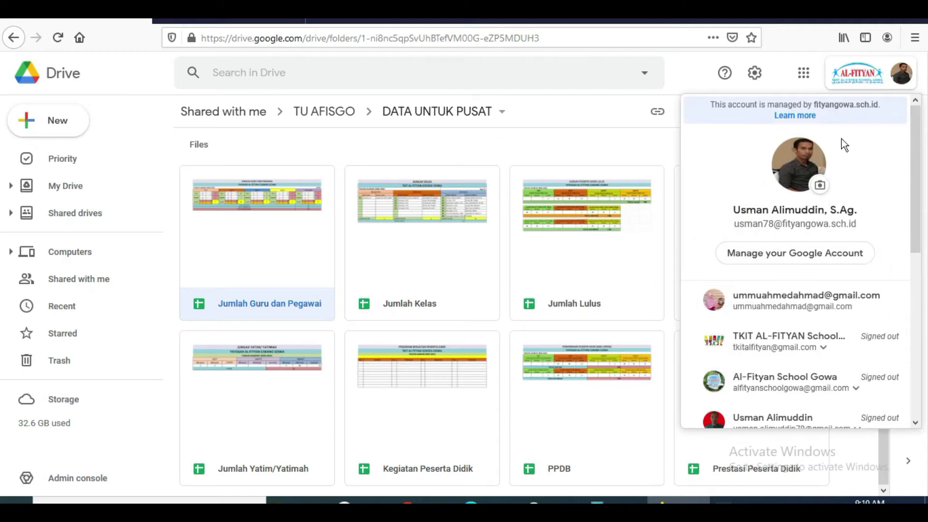
pyautogui.click(899, 78)
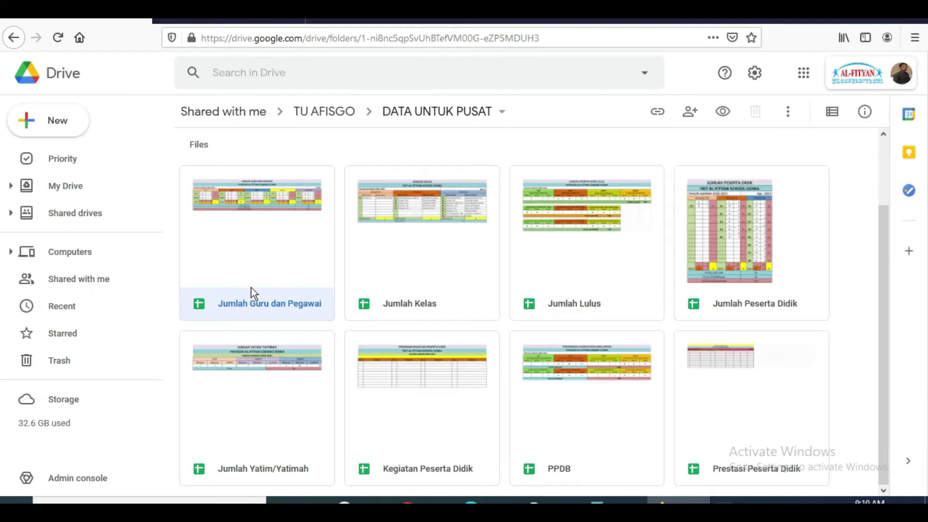
pyautogui.rightClick(245, 240)
pyautogui.moveTo(307, 159)
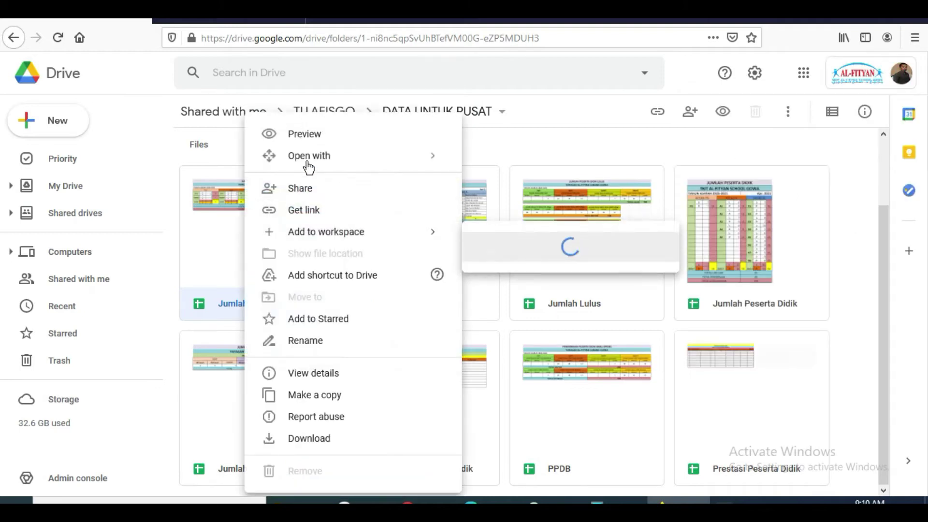
pyautogui.click(555, 169)
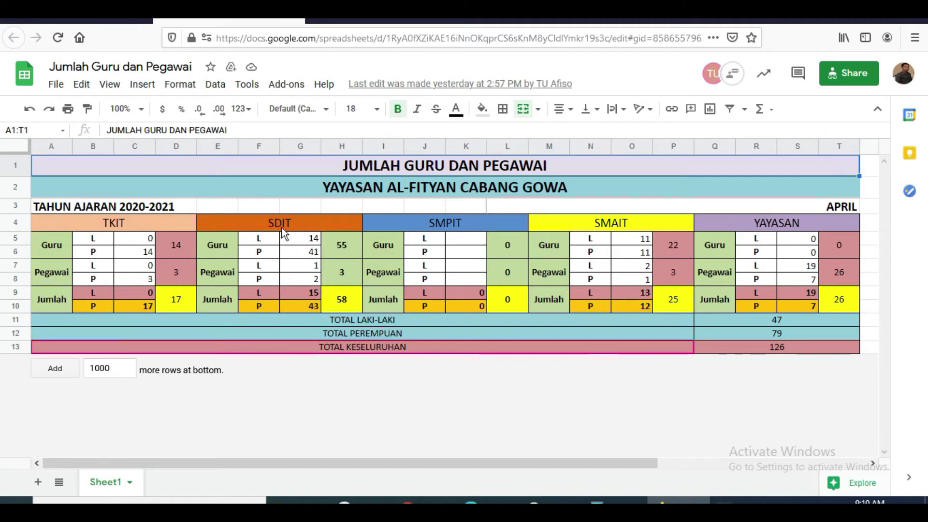
pyautogui.click(894, 80)
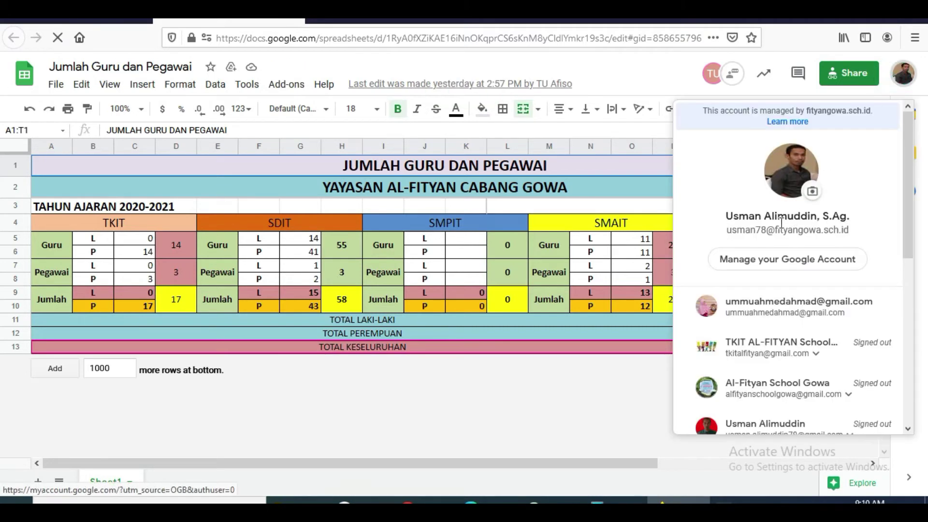
pyautogui.click(904, 80)
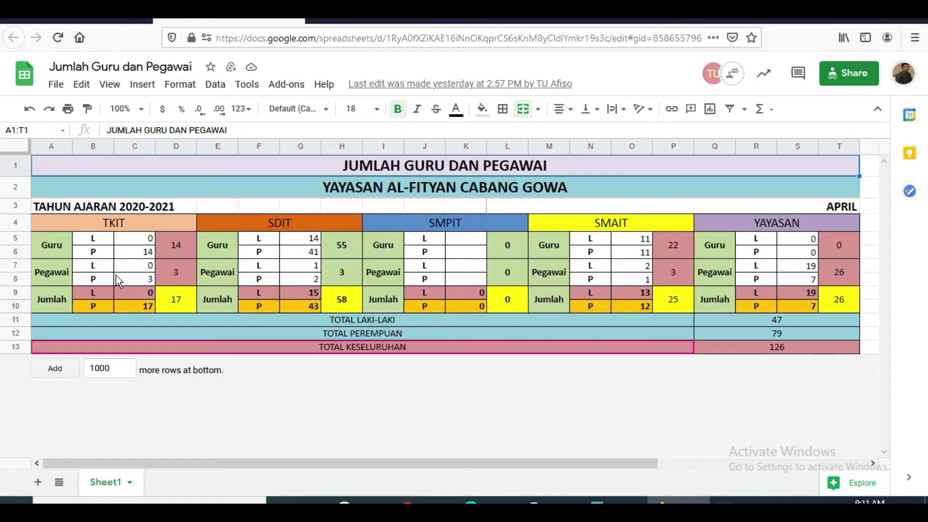
# Step: Try to append "kkkk" to the TKIT heading in A4:D4
pyautogui.click(112, 229)
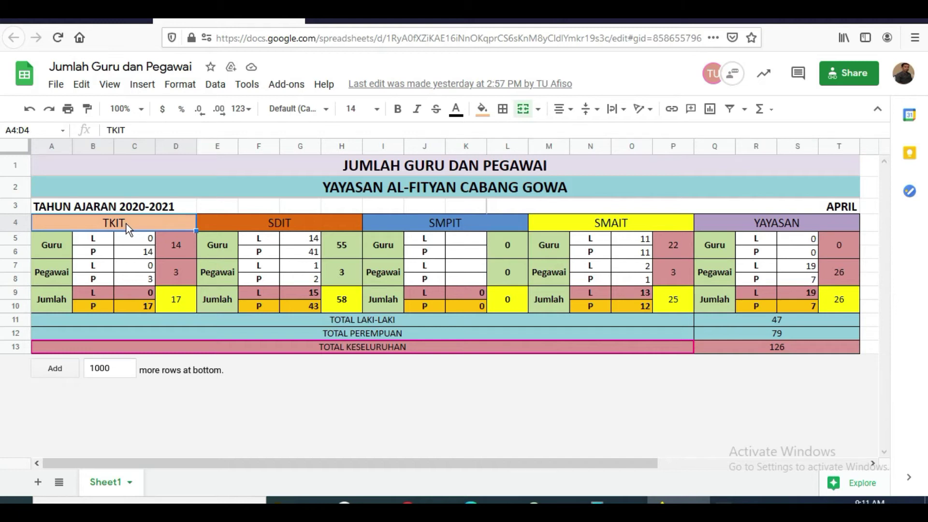
pyautogui.doubleClick(126, 224)
pyautogui.click(139, 134)
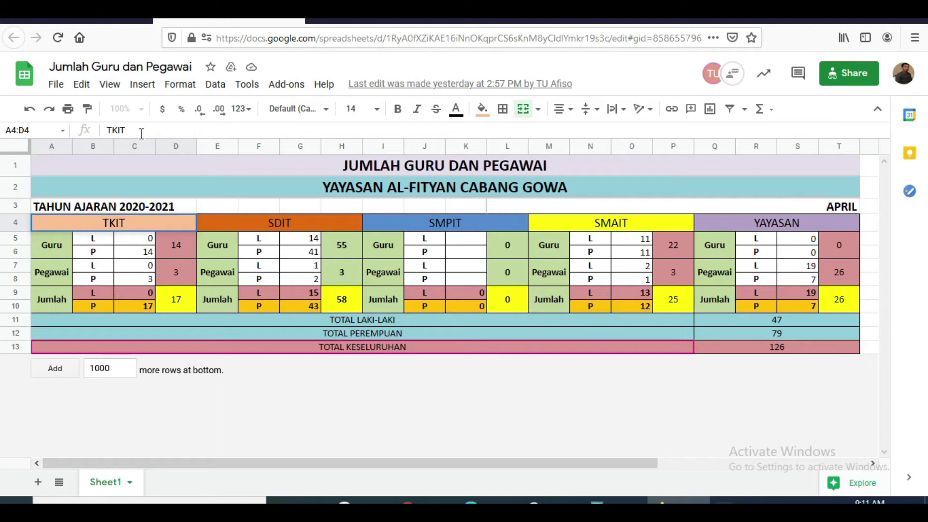
pyautogui.write('kkkk')
pyautogui.press('BackSpace')
pyautogui.press('BackSpace')
pyautogui.press('BackSpace')
pyautogui.press('BackSpace')
pyautogui.press('Escape')
# Step: Inspect the TKIT section's total in D9:D10, its Guru label and its heading
pyautogui.click(176, 297)
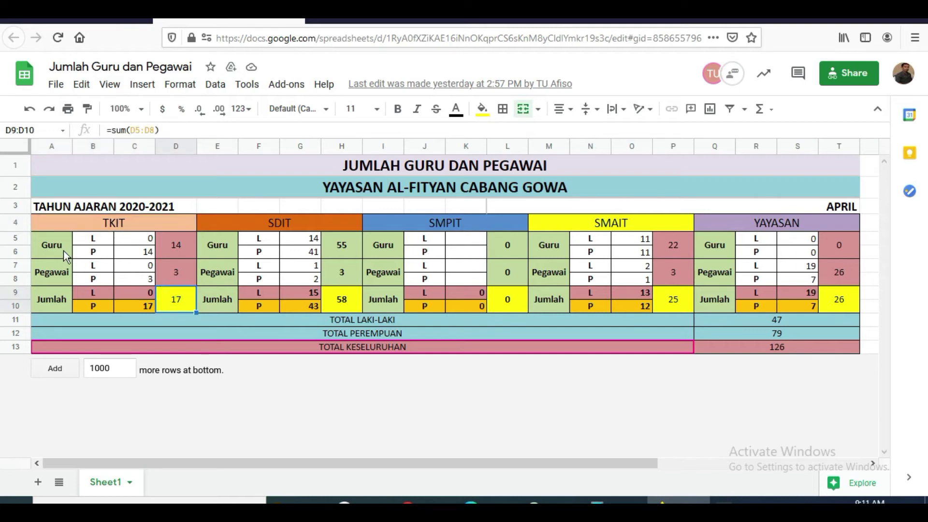
pyautogui.click(51, 246)
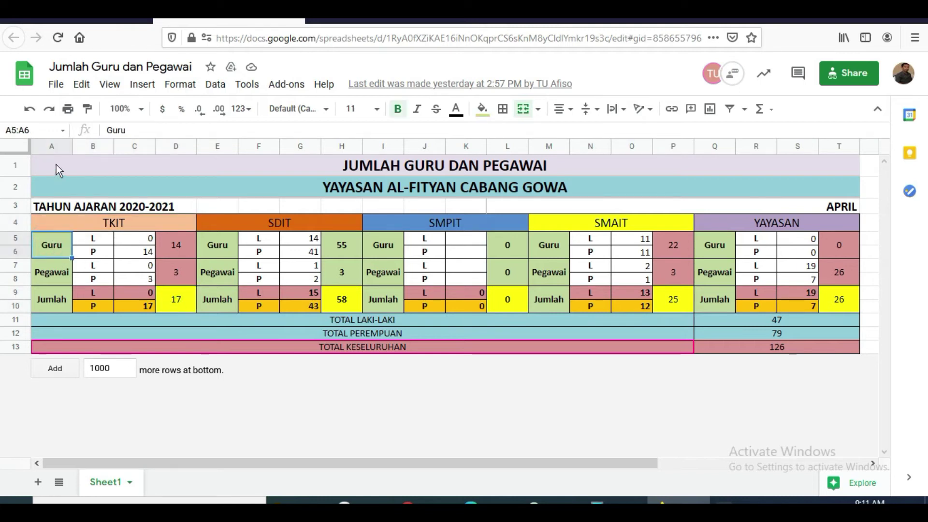
pyautogui.click(49, 223)
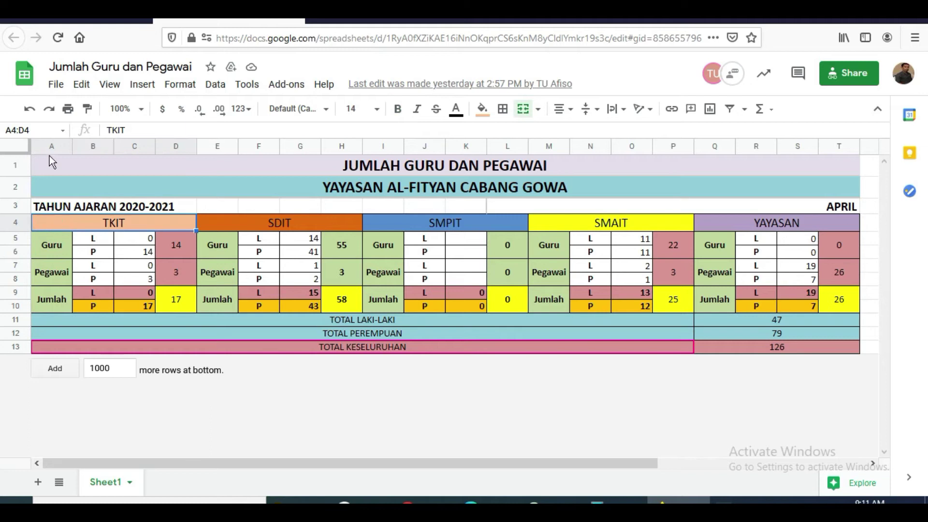
pyautogui.click(176, 303)
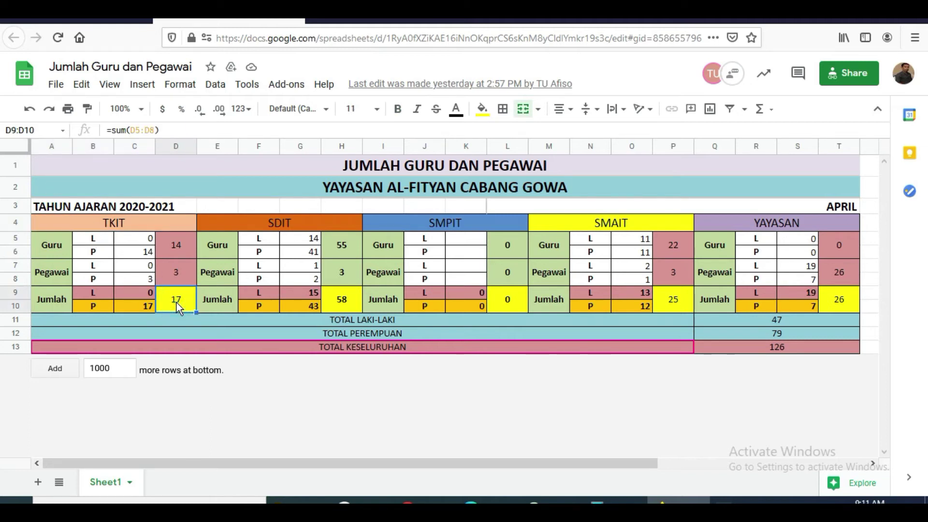
# Step: Check the signed-in account and select the SDIT heading in E4:H4
pyautogui.click(906, 75)
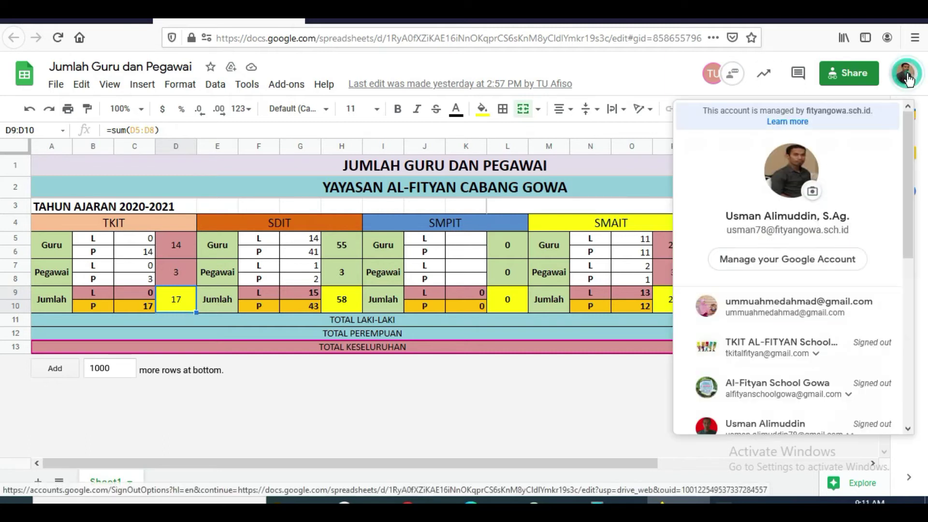
pyautogui.click(911, 75)
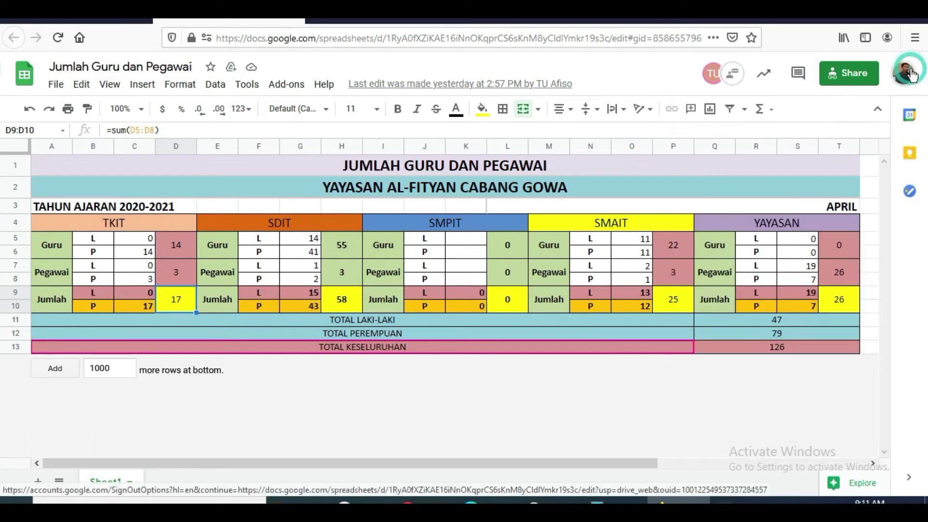
pyautogui.click(236, 222)
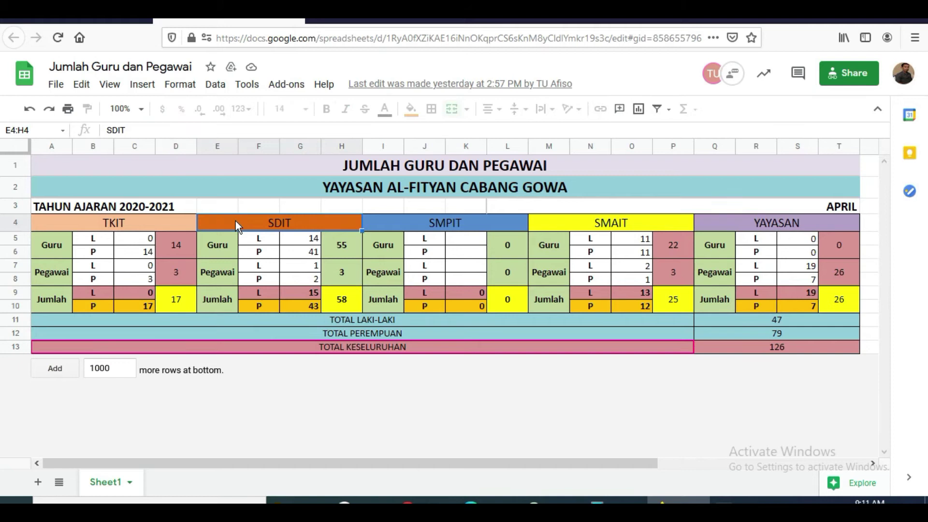